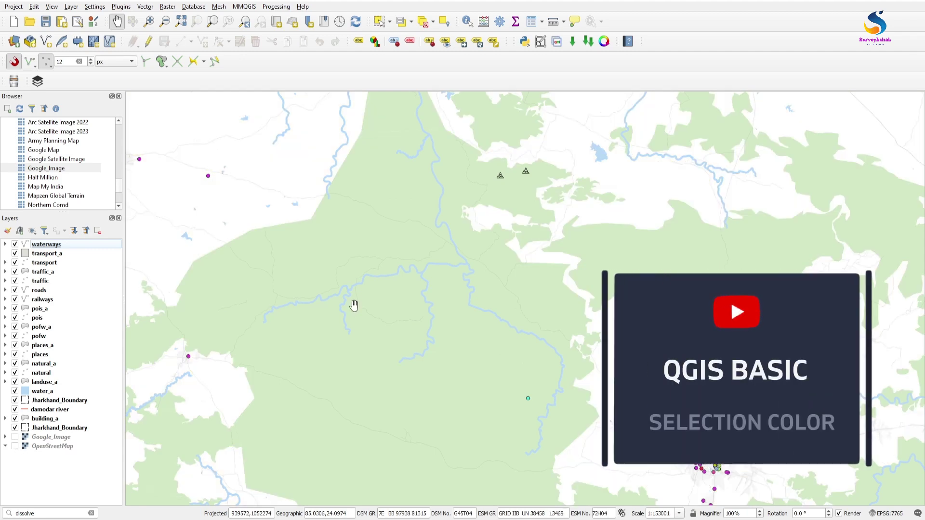
Pan and scroll-zoom to about 1:9563 over a small patch of green landuse polygons.
drag(289, 250, 528, 296)
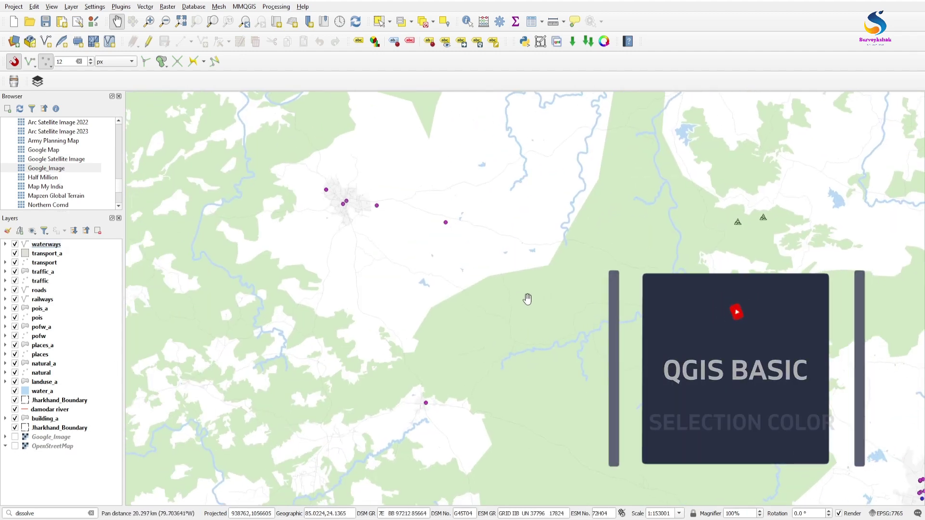
scroll(528, 295, up, 2)
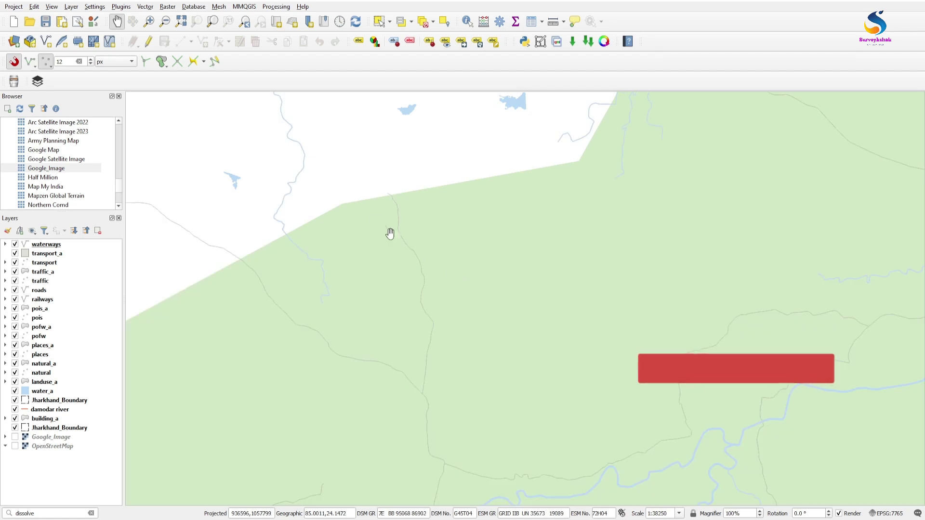
drag(424, 221, 429, 295)
scroll(429, 296, up, 2)
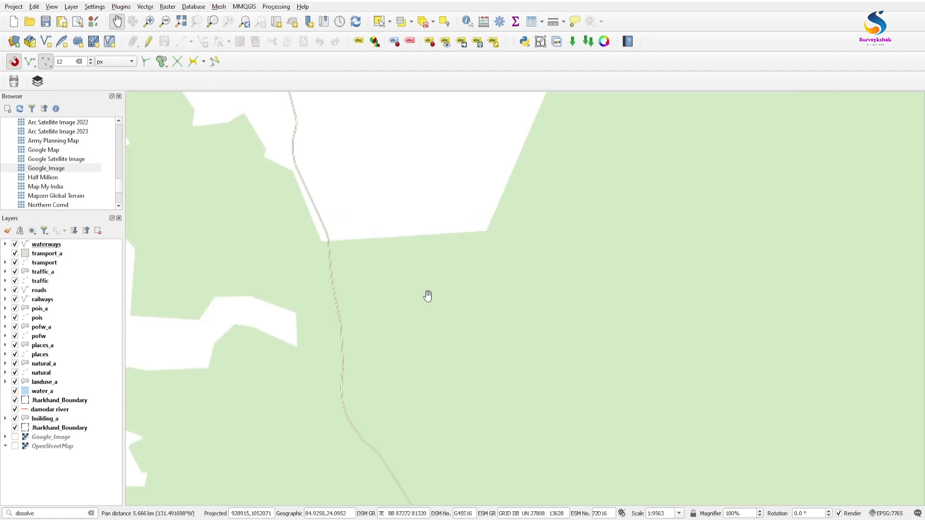
drag(297, 254, 510, 396)
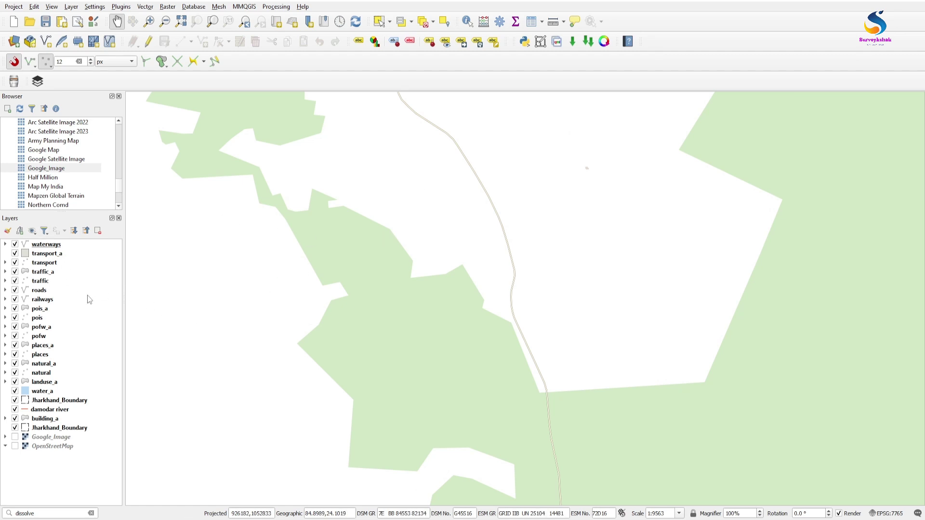
click(39, 367)
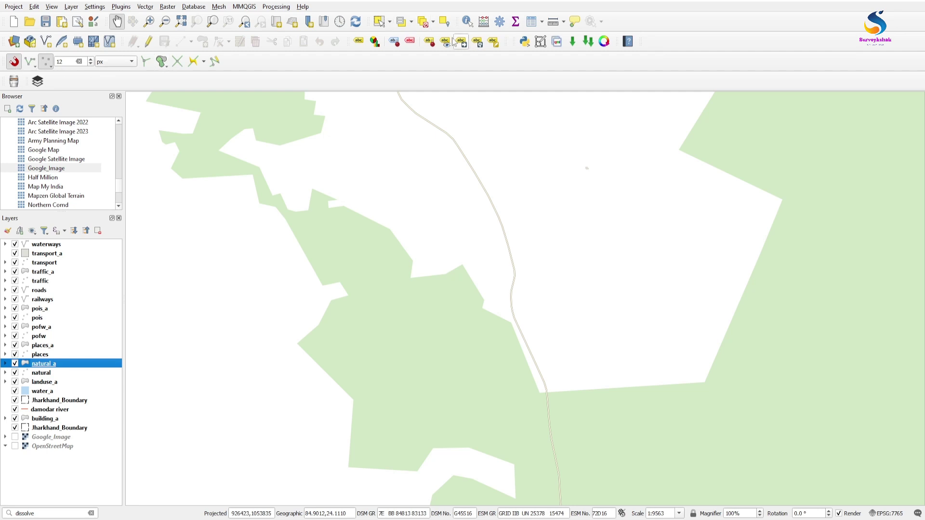
click(379, 22)
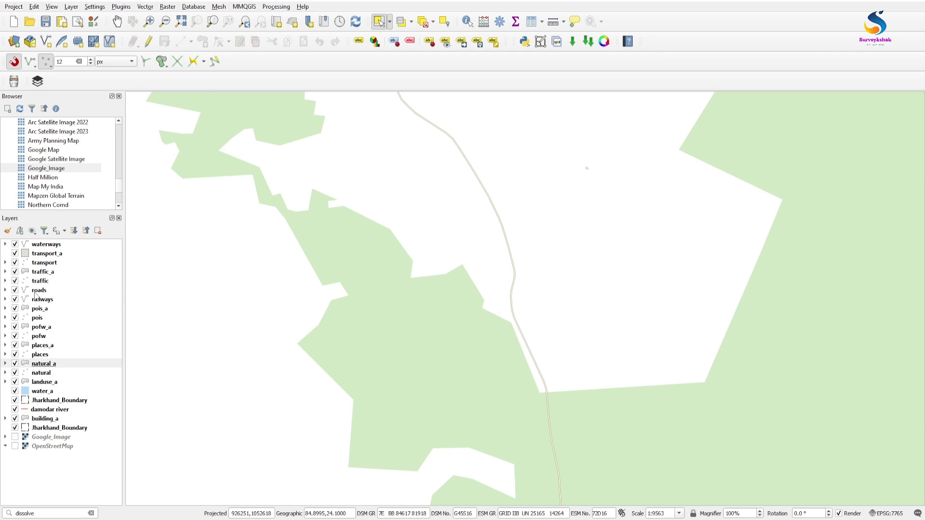
click(467, 21)
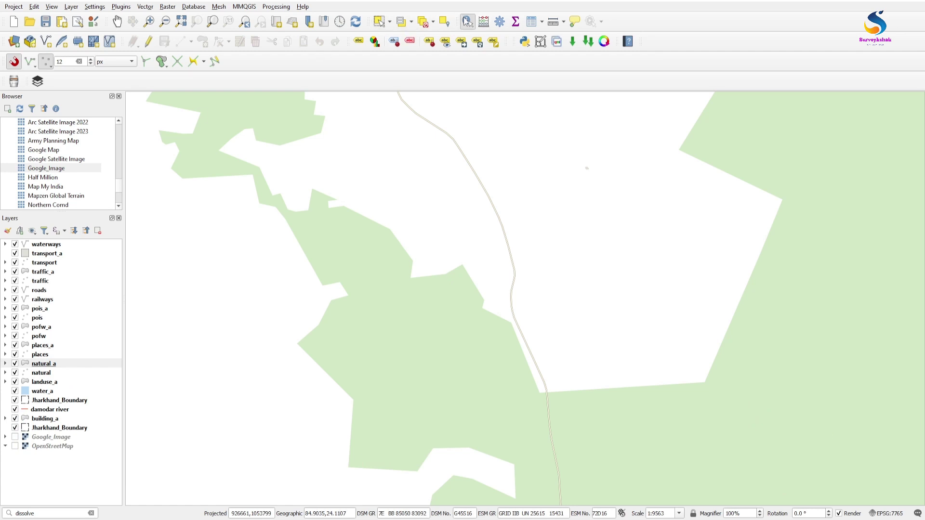
click(349, 236)
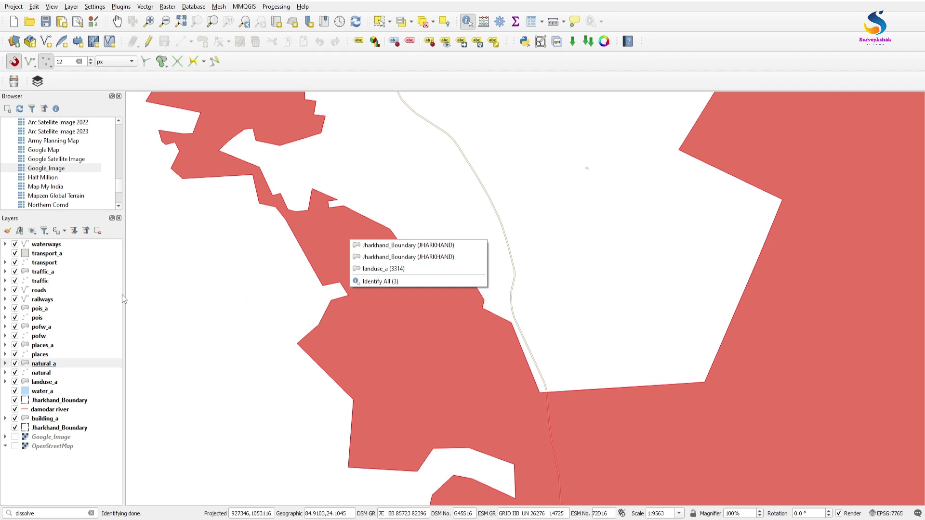
click(115, 242)
click(45, 383)
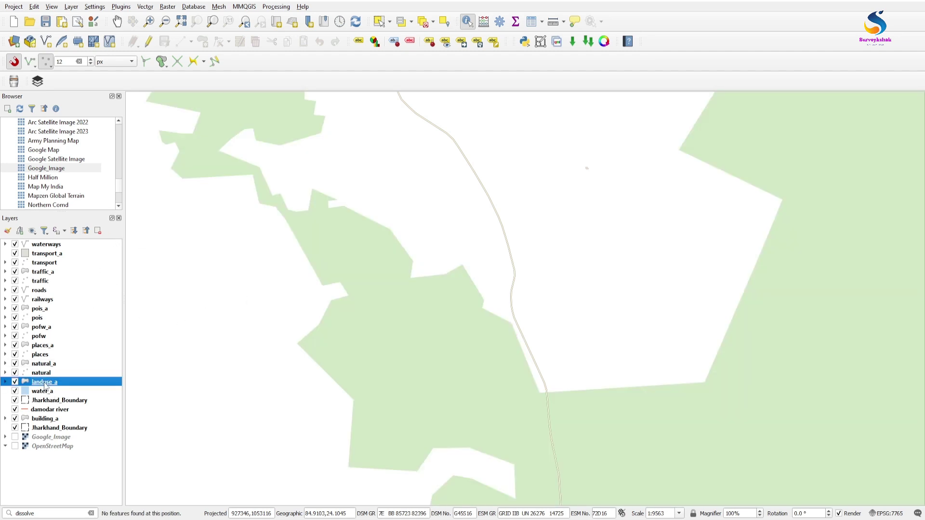
click(379, 21)
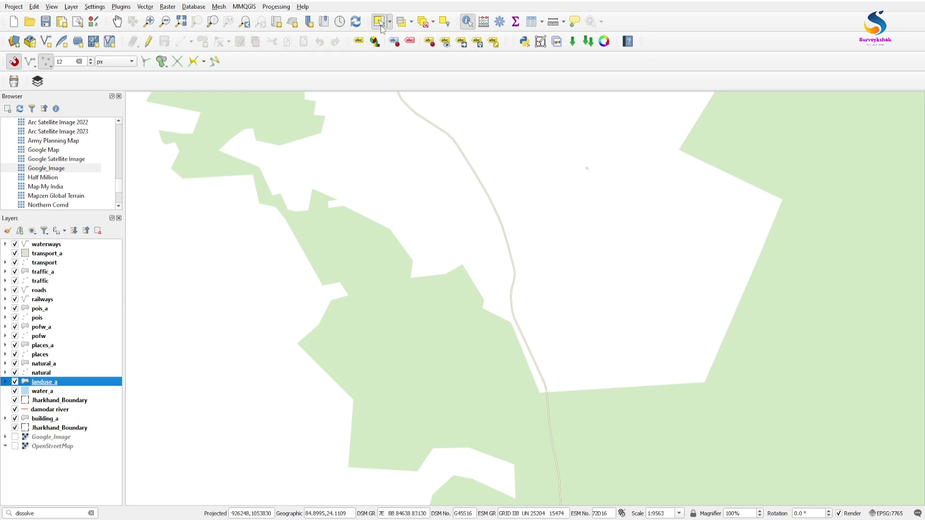
click(364, 252)
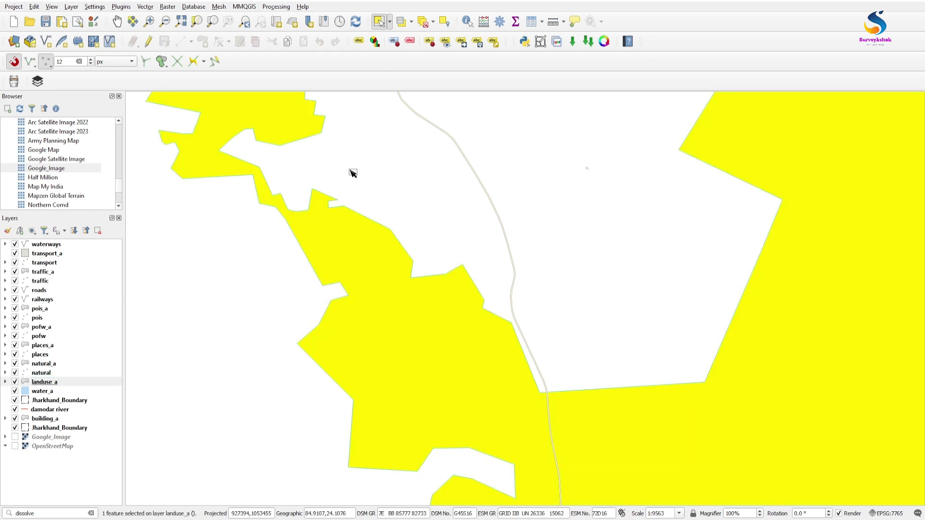
click(468, 246)
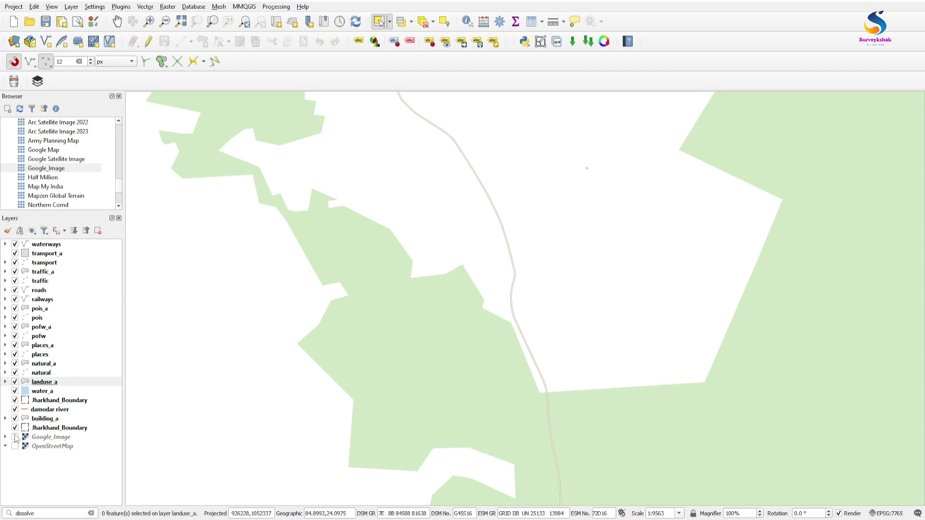
Turn on the Google_Image layer, select a landuse polygon, and zoom to 1:4781.
click(15, 437)
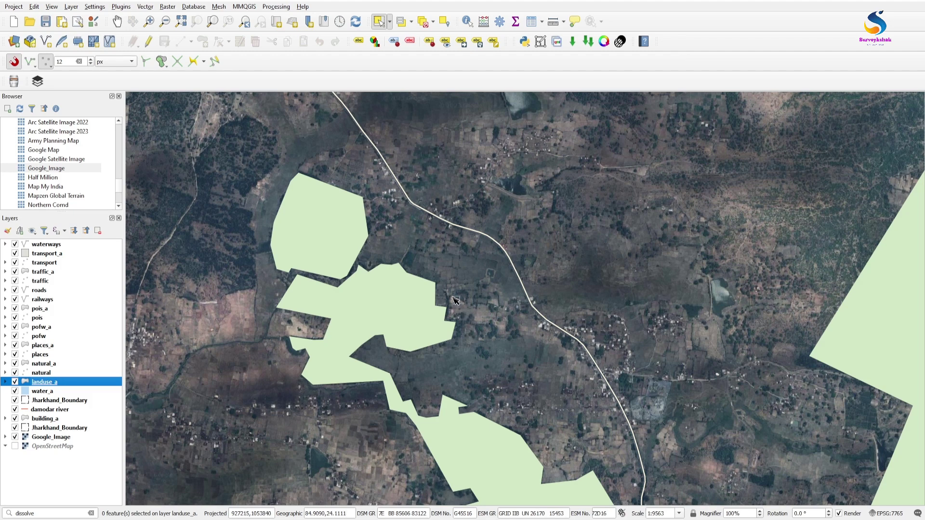
click(414, 299)
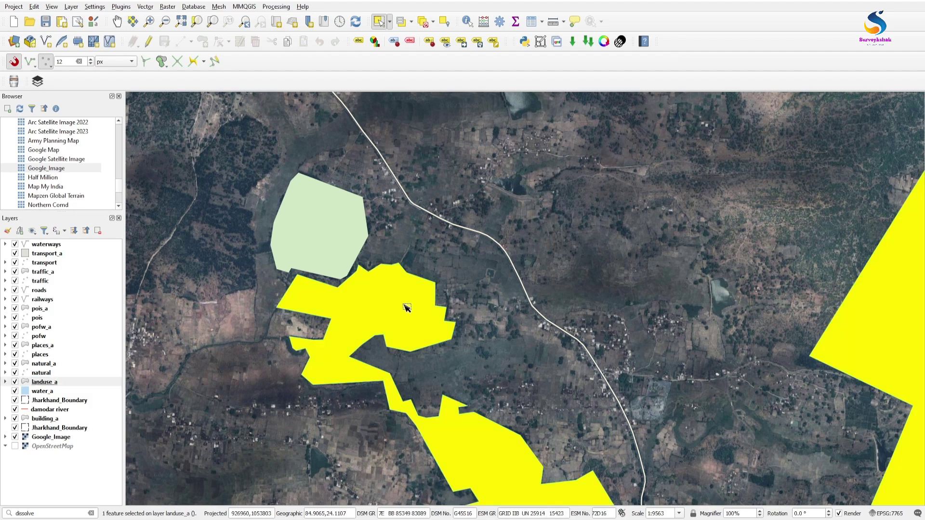
scroll(406, 307, up, 1)
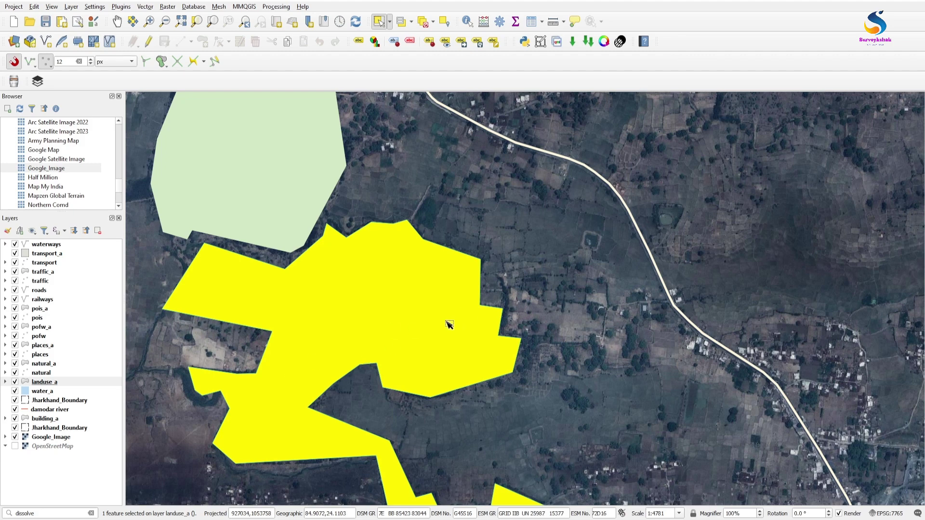
Lower the selection colour's opacity in Project Properties > General.
click(17, 7)
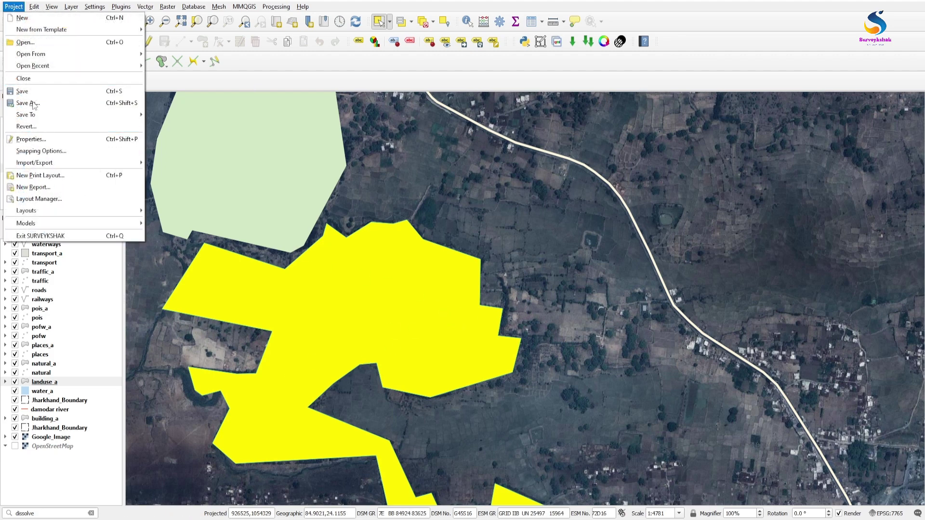
click(25, 136)
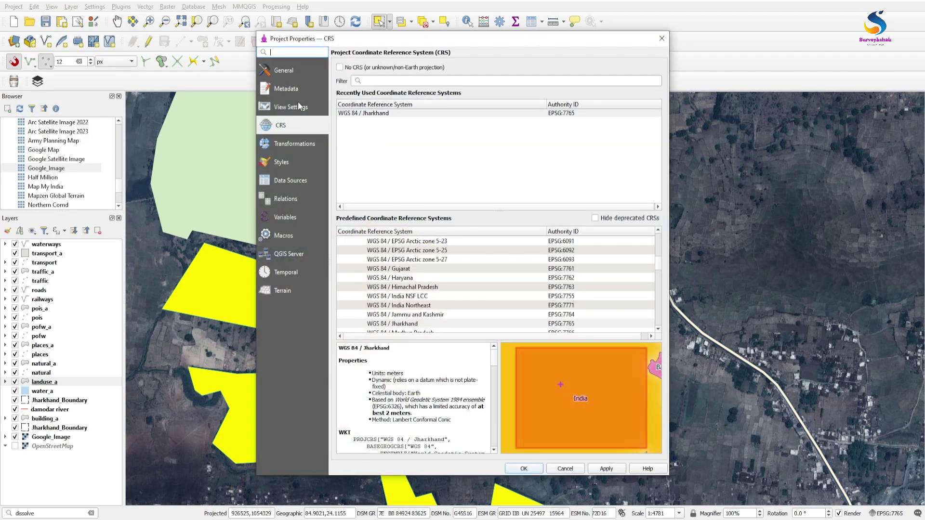
click(286, 71)
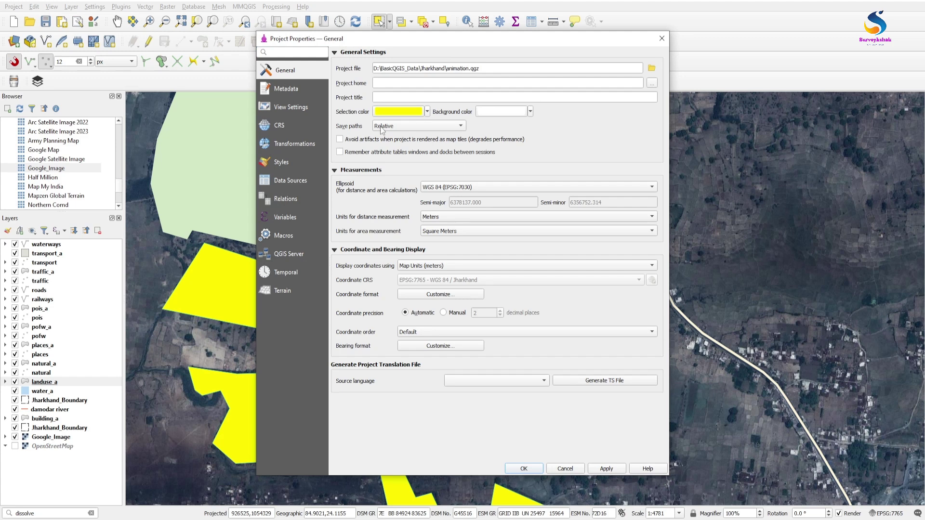
click(427, 112)
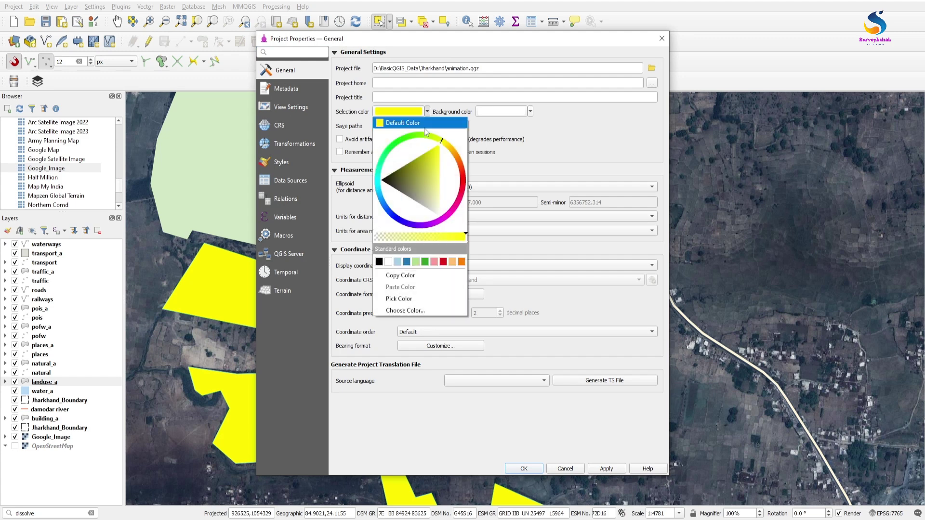
click(427, 238)
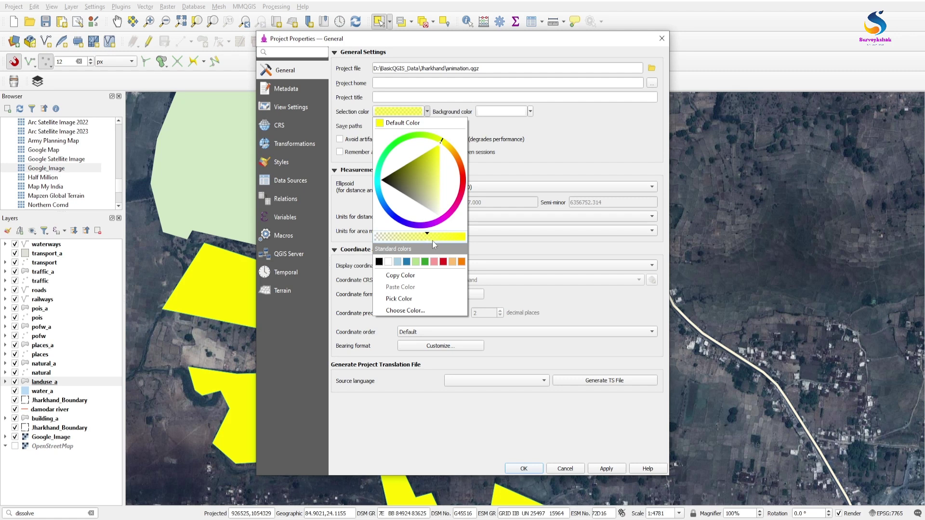
click(545, 153)
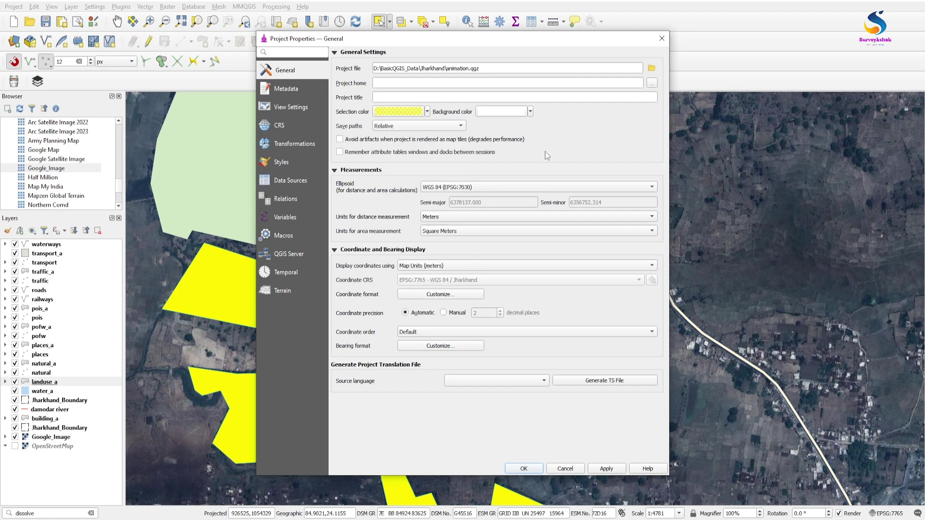
Fine-tune the selection opacity, apply it, and reselect a landuse polygon to check transparency.
click(427, 112)
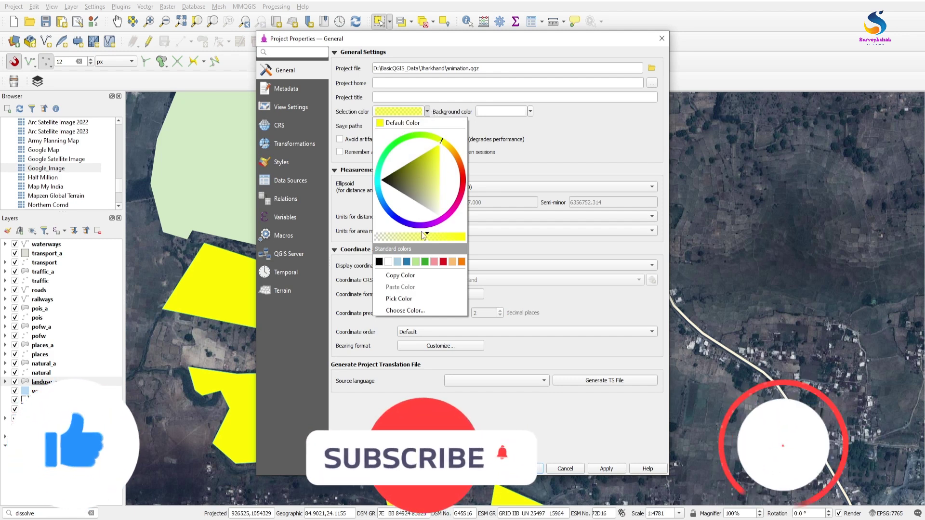
drag(429, 235, 427, 235)
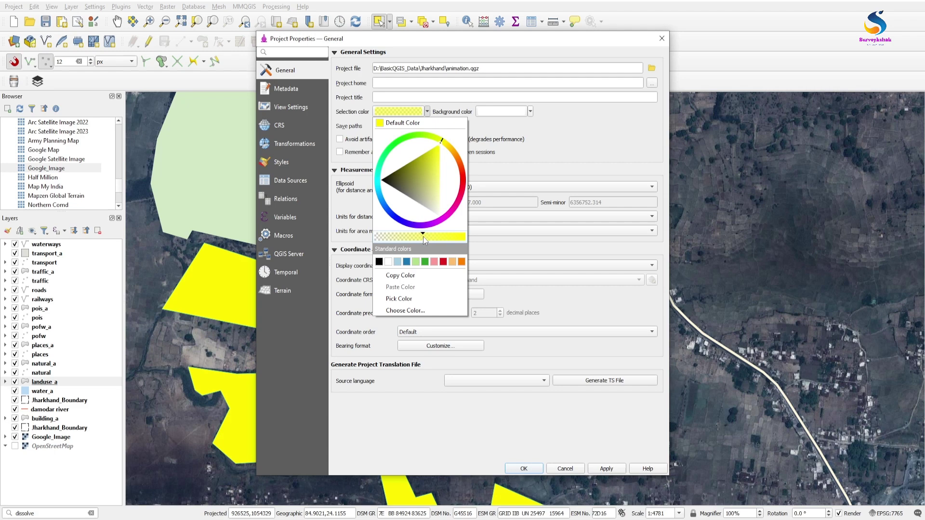
click(516, 153)
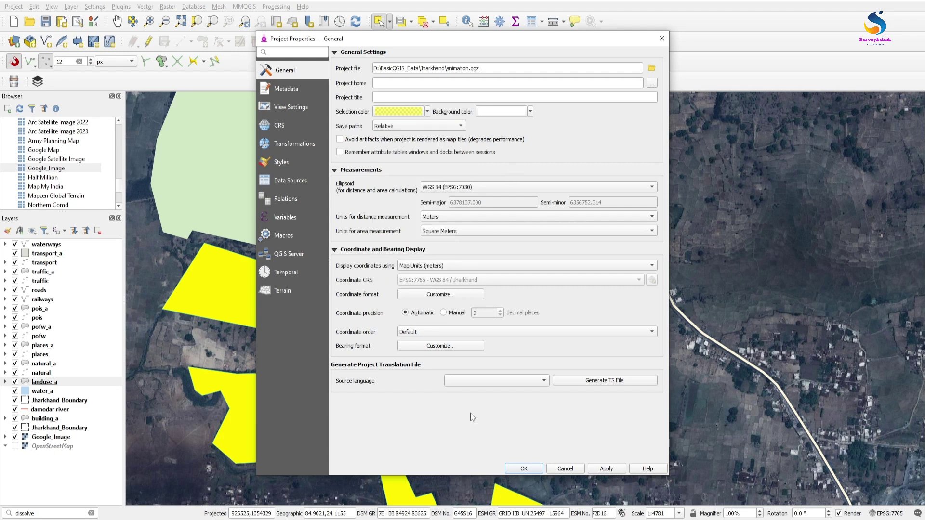
click(523, 469)
click(541, 318)
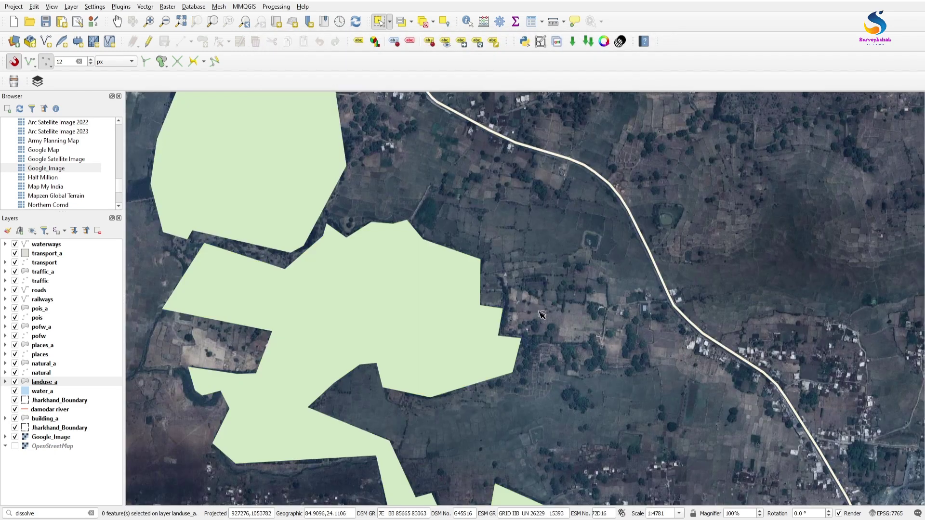
click(341, 314)
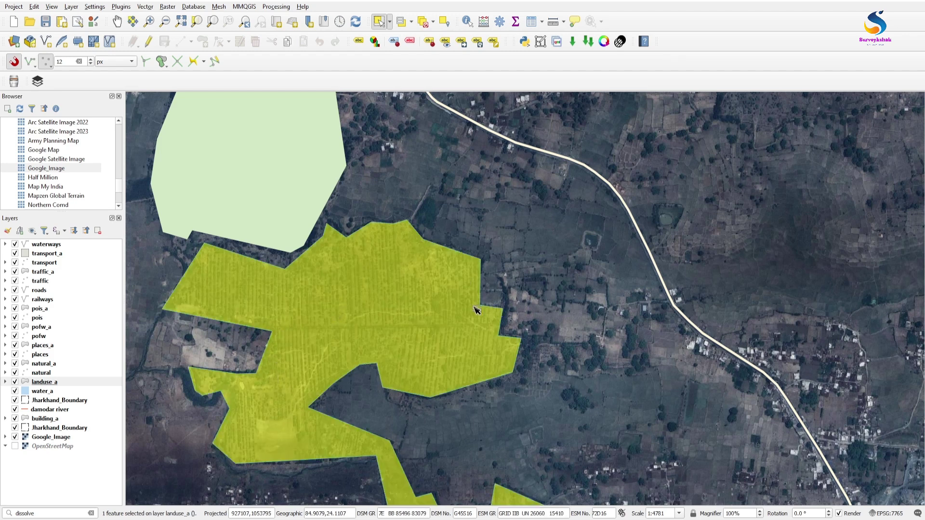
Zoom in on the selected polygon and start editing the landuse_a layer.
scroll(313, 431, up, 1)
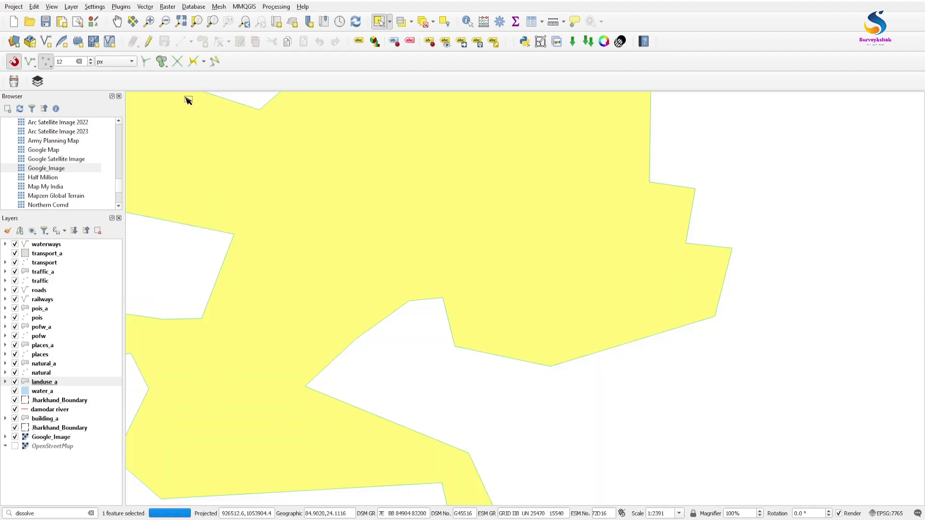
click(148, 43)
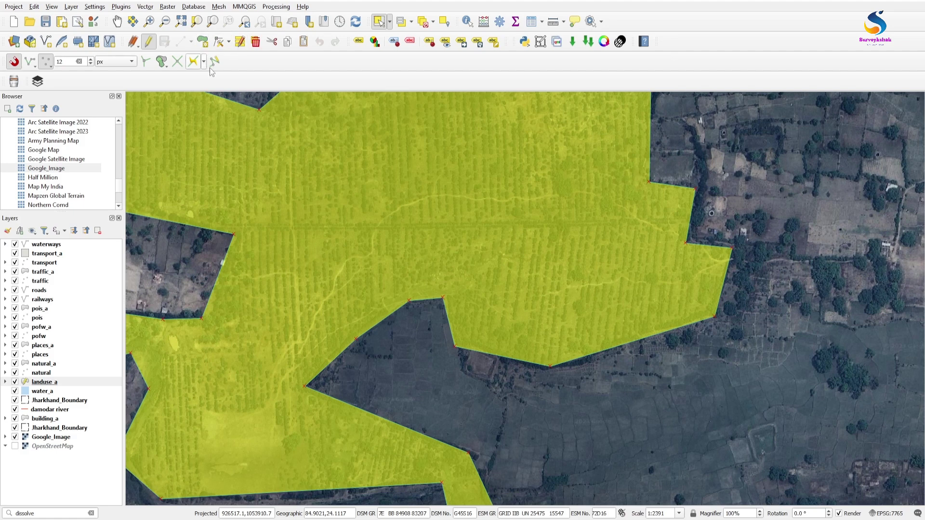
Enable the Advanced Digitizing Toolbar, reshape the polygon's lower-edge notch, and save the edit.
right_click(705, 31)
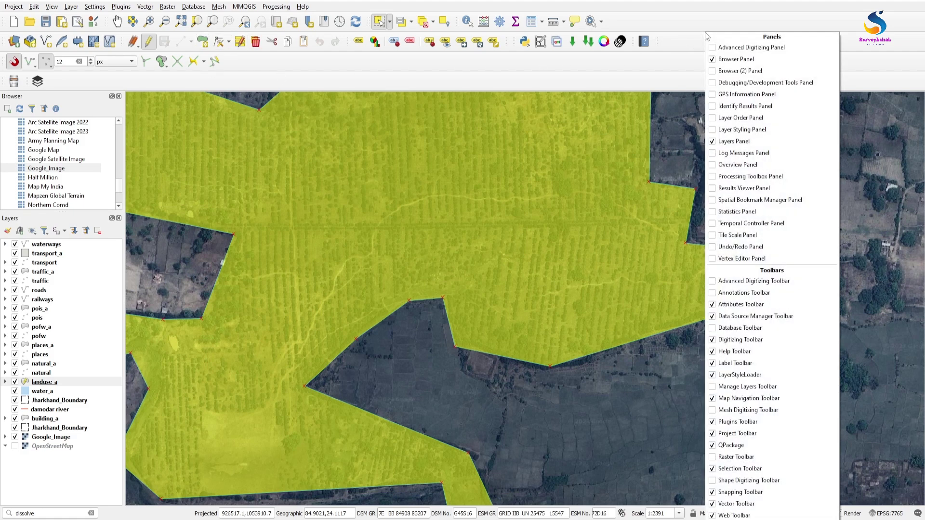
click(713, 284)
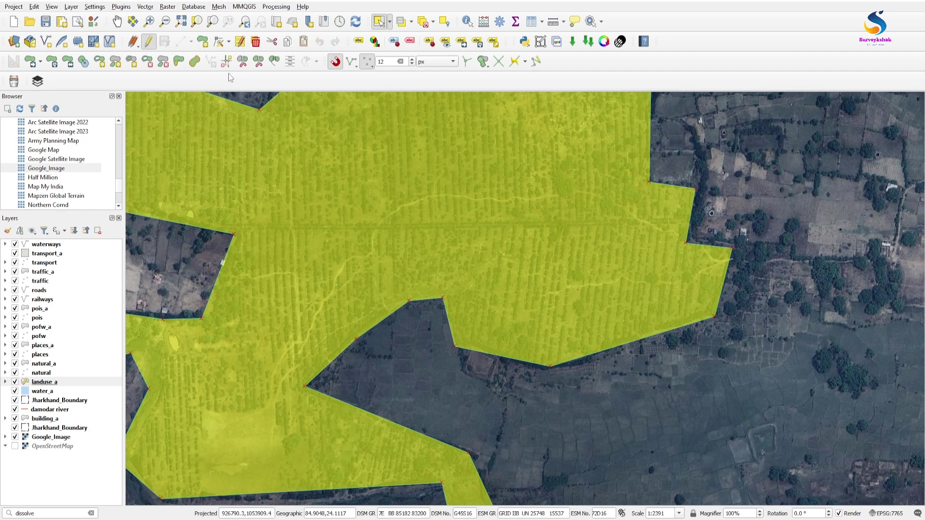
click(183, 66)
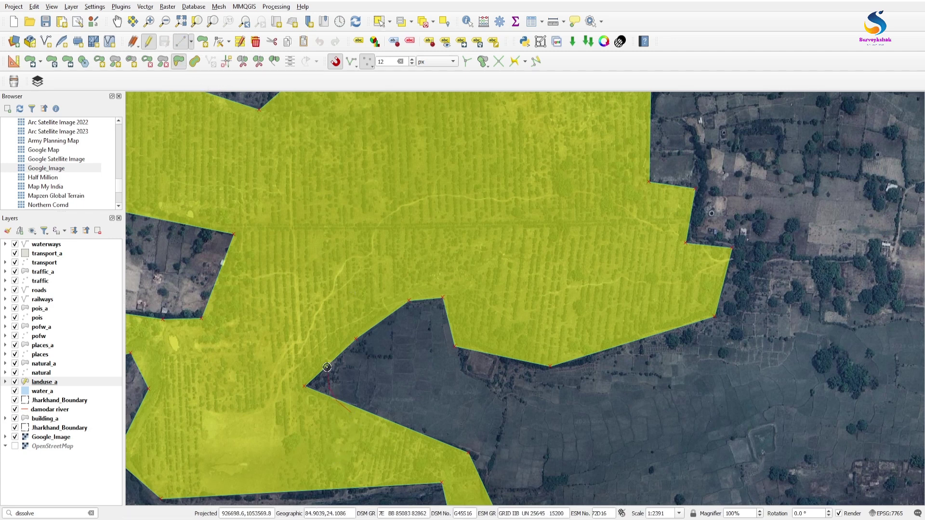
right_click(344, 315)
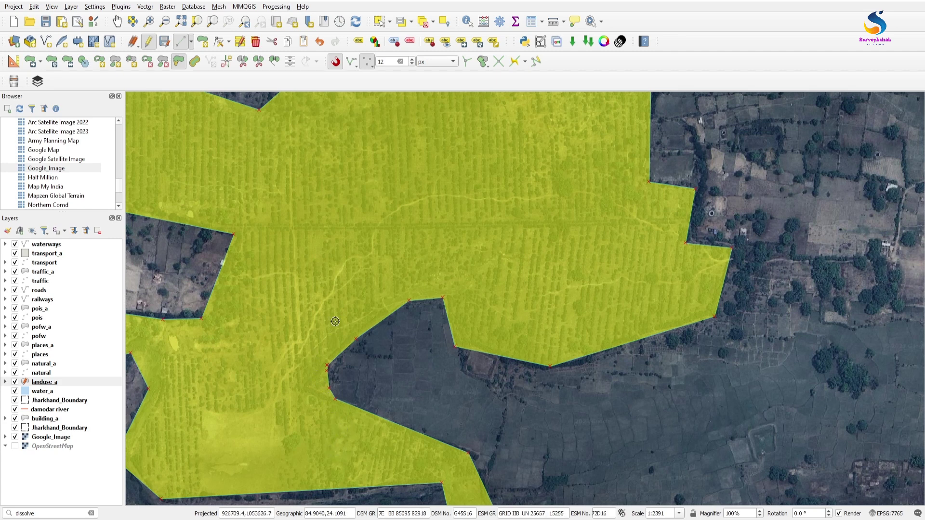
click(148, 42)
click(440, 265)
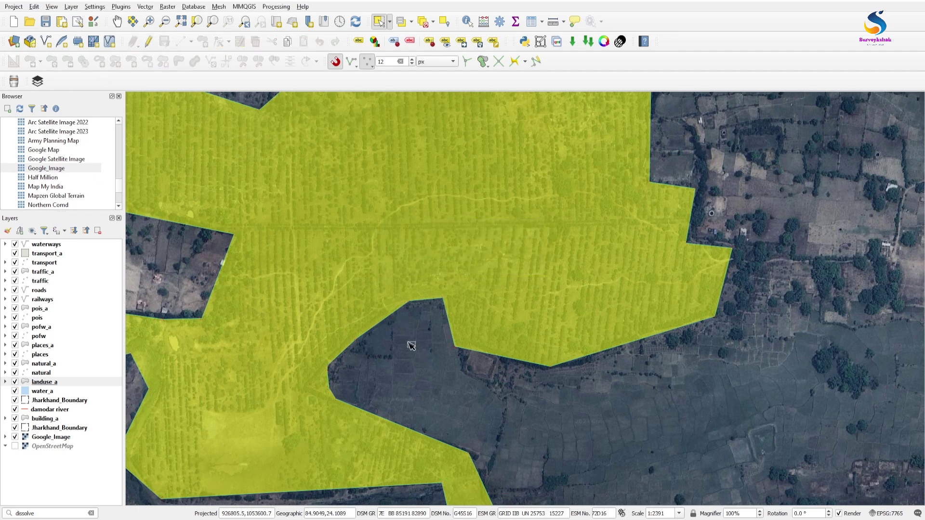
Zoom out, select the large landuse_a polygon, and open the Project menu.
scroll(413, 345, down, 1)
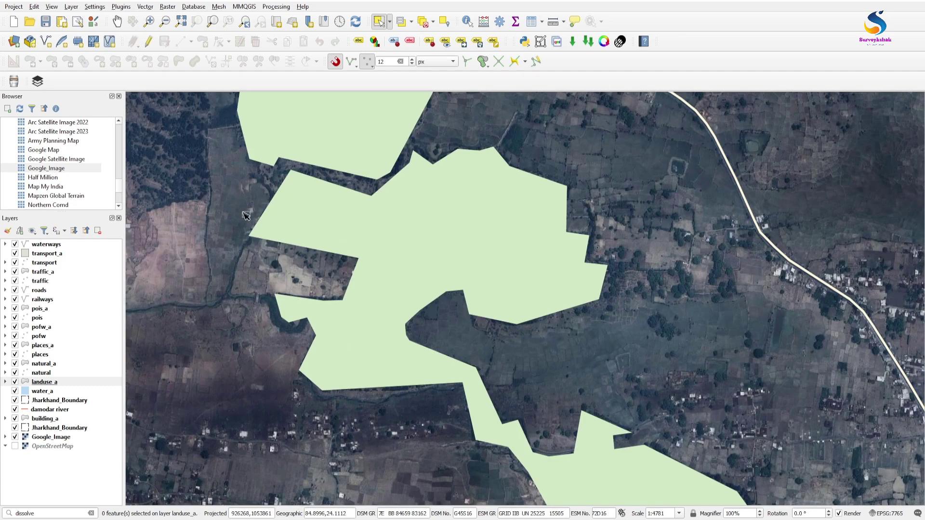
click(392, 301)
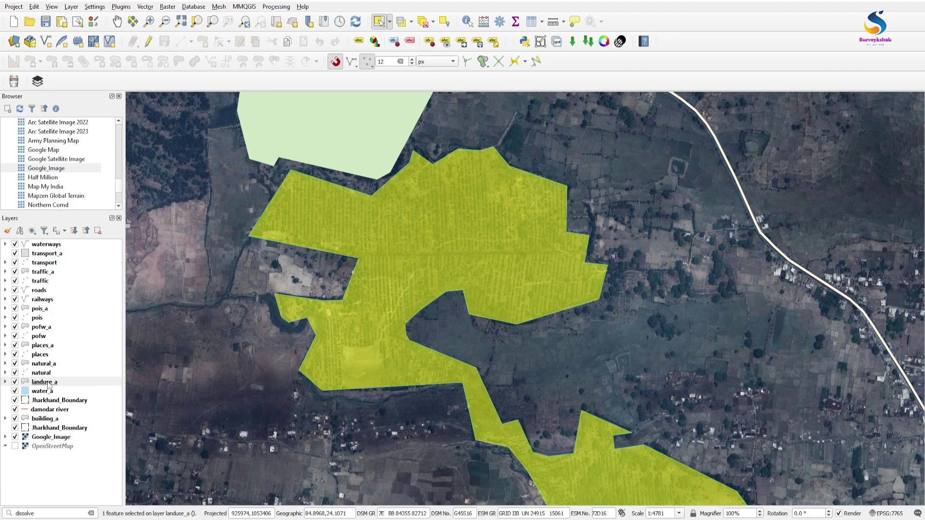
click(11, 9)
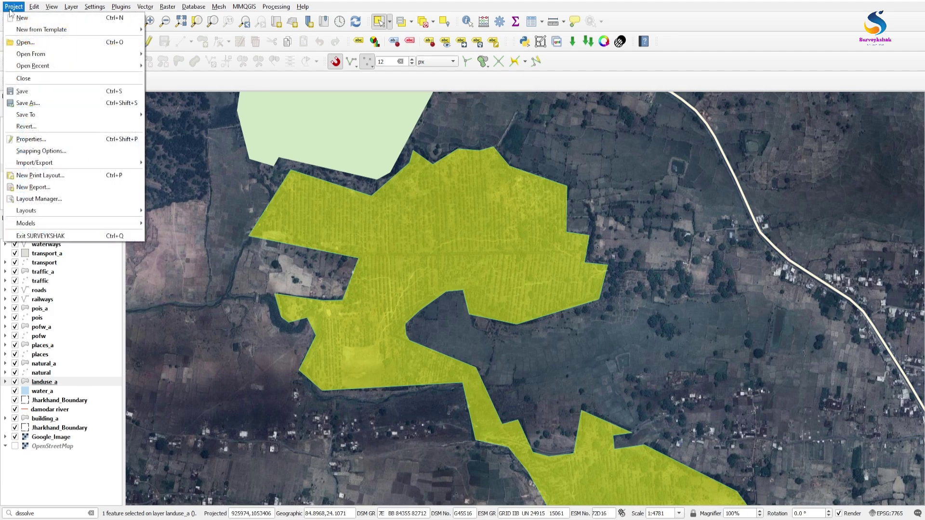
Set the project selection colour to translucent magenta in Properties > General, then clear the selection.
click(27, 138)
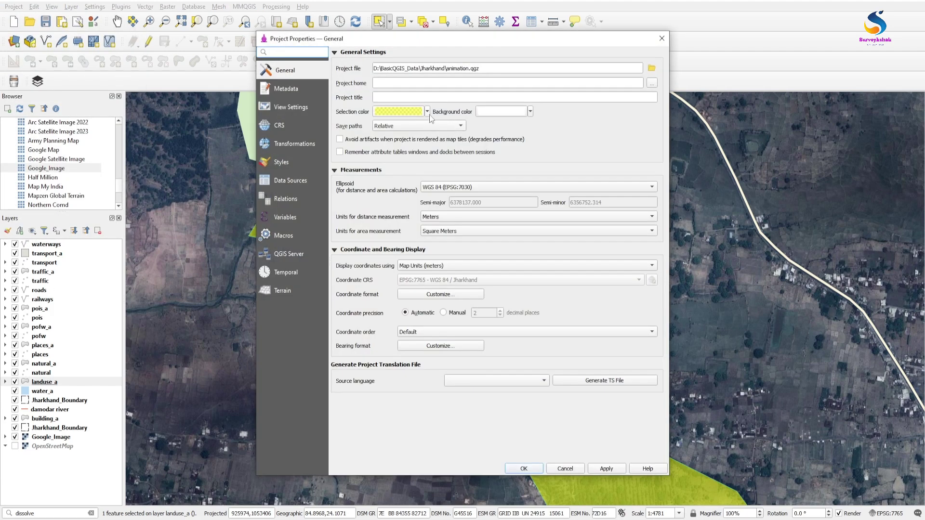
click(427, 111)
click(461, 169)
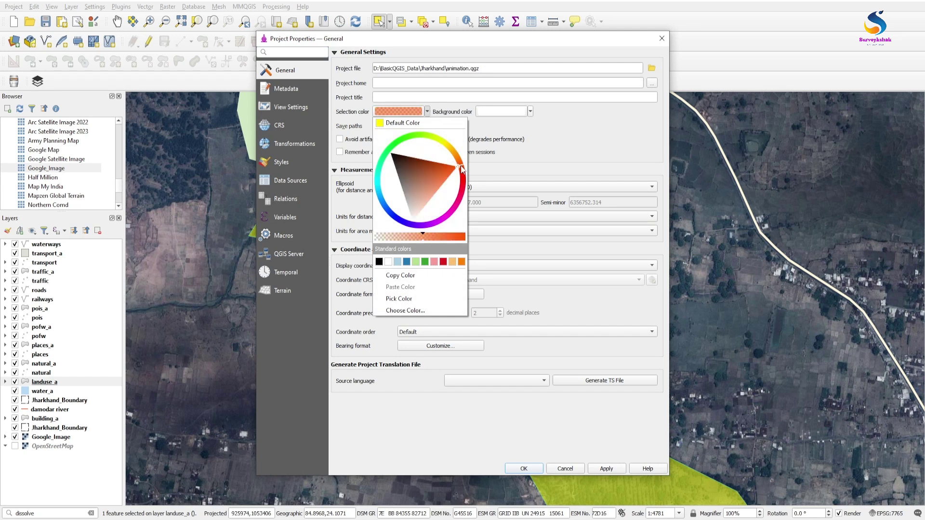
click(458, 212)
drag(453, 206, 431, 199)
click(457, 226)
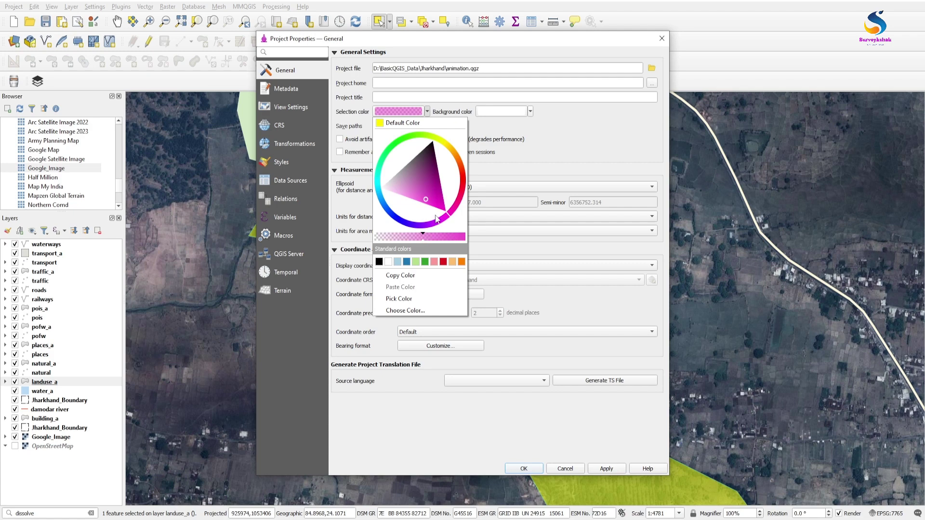
click(462, 326)
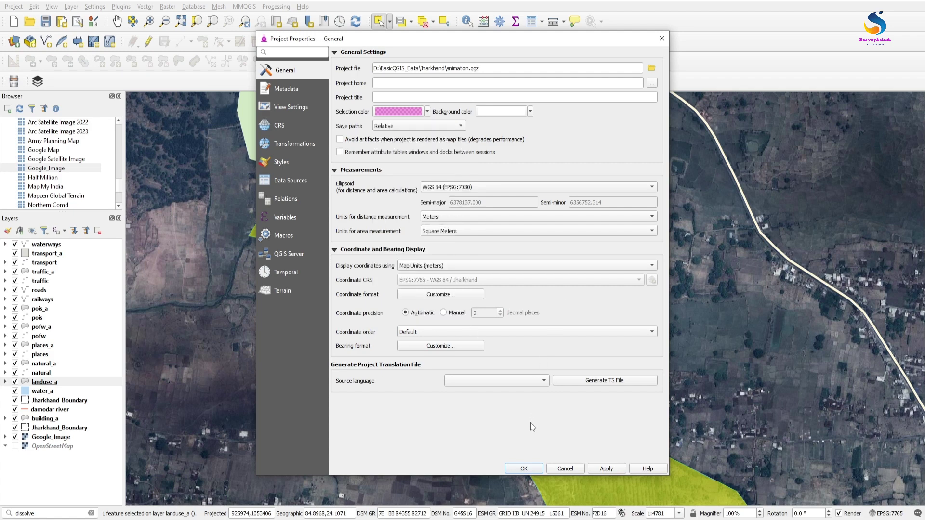
click(522, 469)
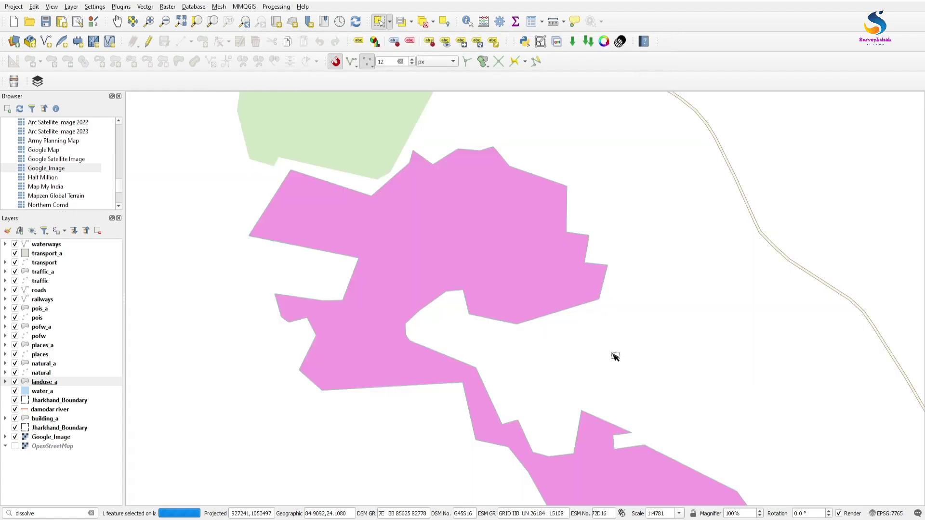
key(ctrl+shift+a)
Select the landuse polygon and zoom in to see it in translucent magenta over the imagery.
click(423, 238)
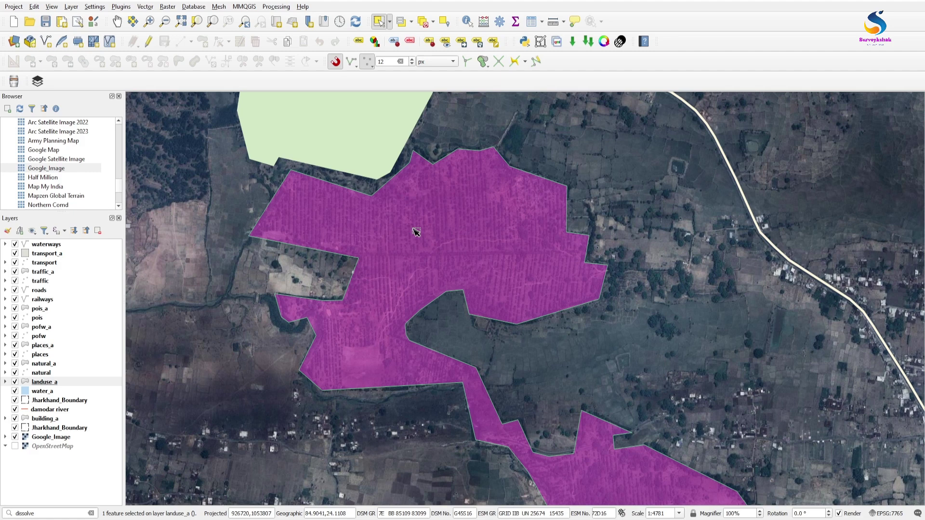
scroll(360, 412, up, 1)
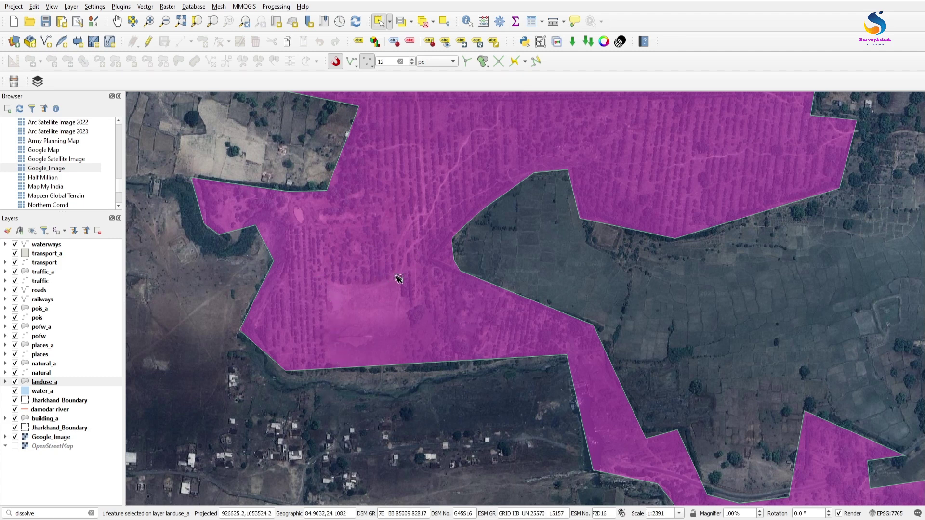
Cut a ring hole around the bare patch with Add Ring, save landuse_a, and stop editing.
click(148, 42)
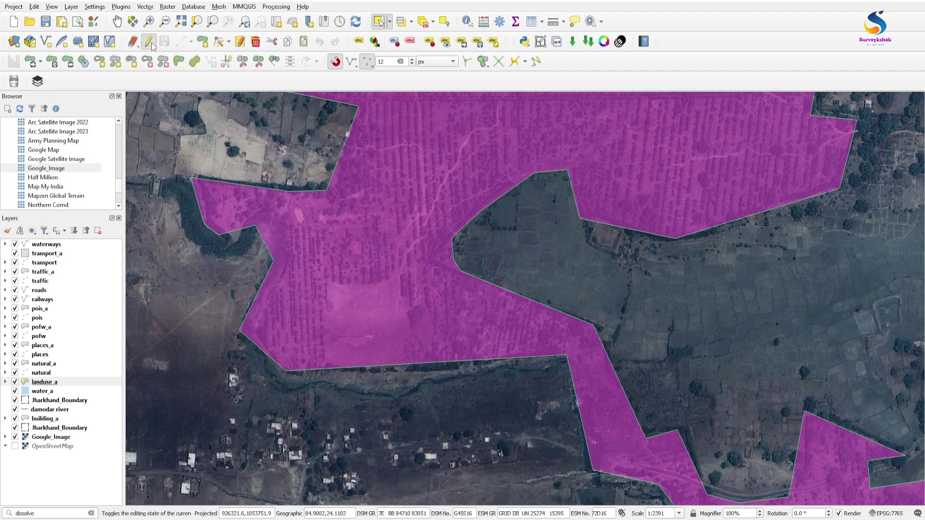
click(178, 62)
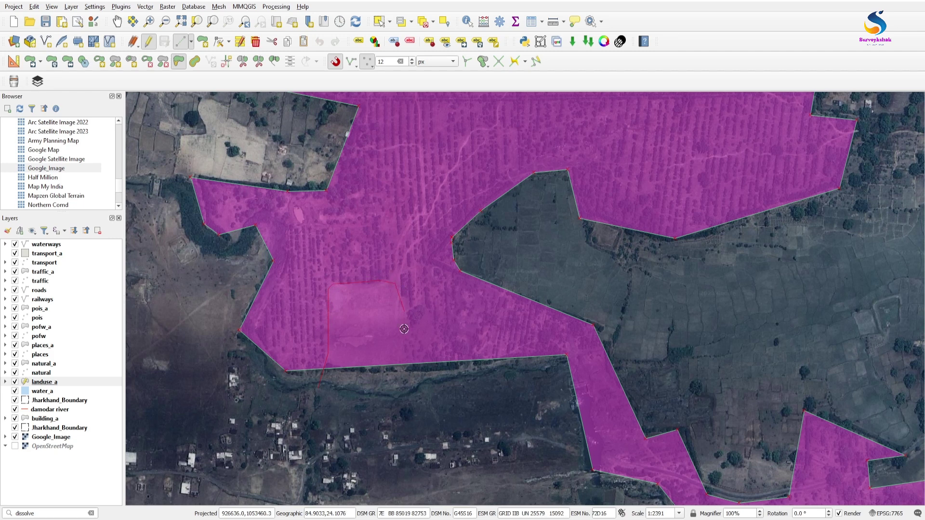
right_click(402, 396)
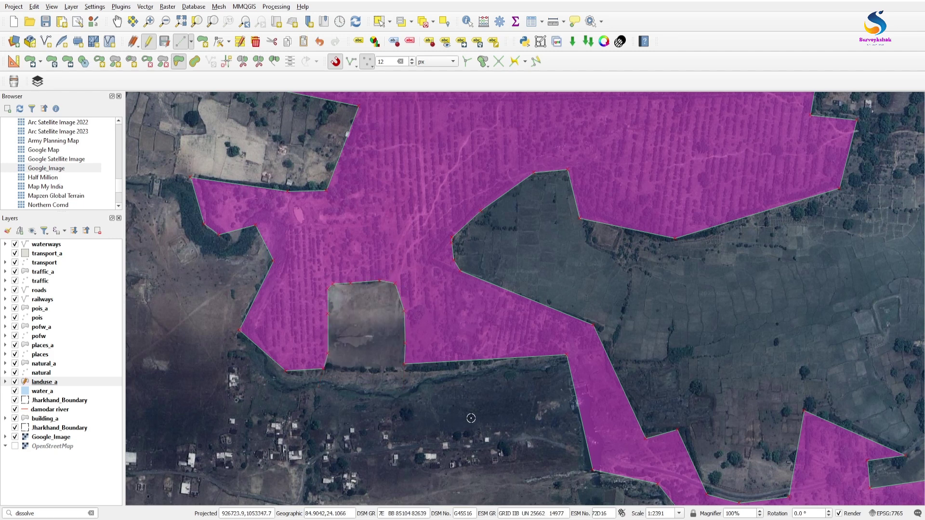
click(164, 41)
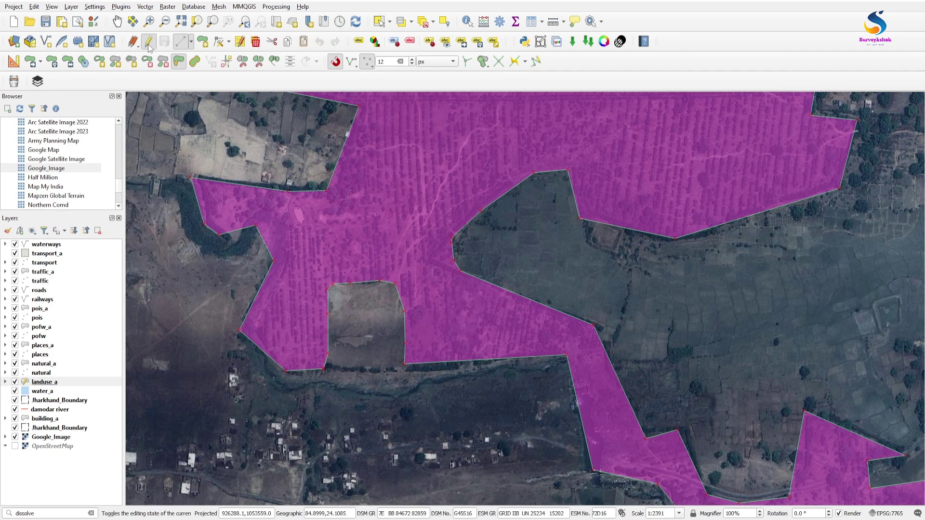
click(148, 43)
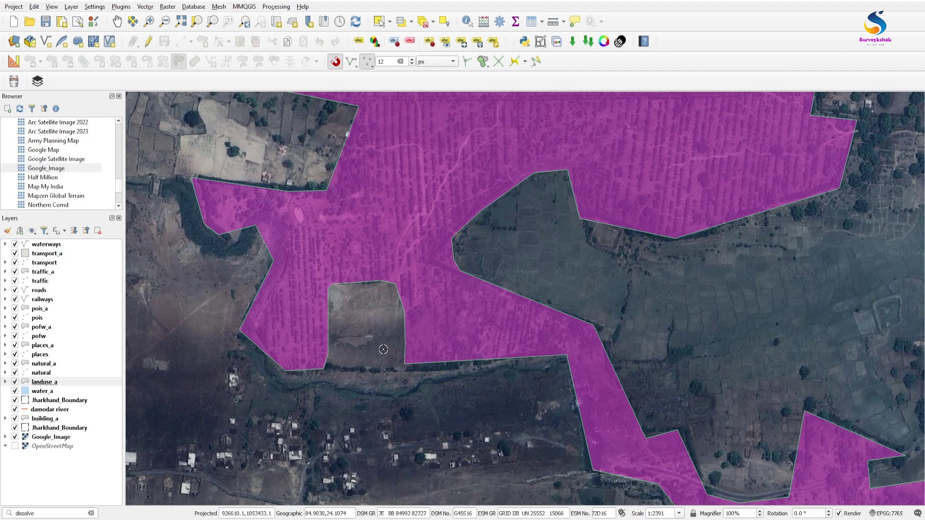
scroll(376, 371, down, 1)
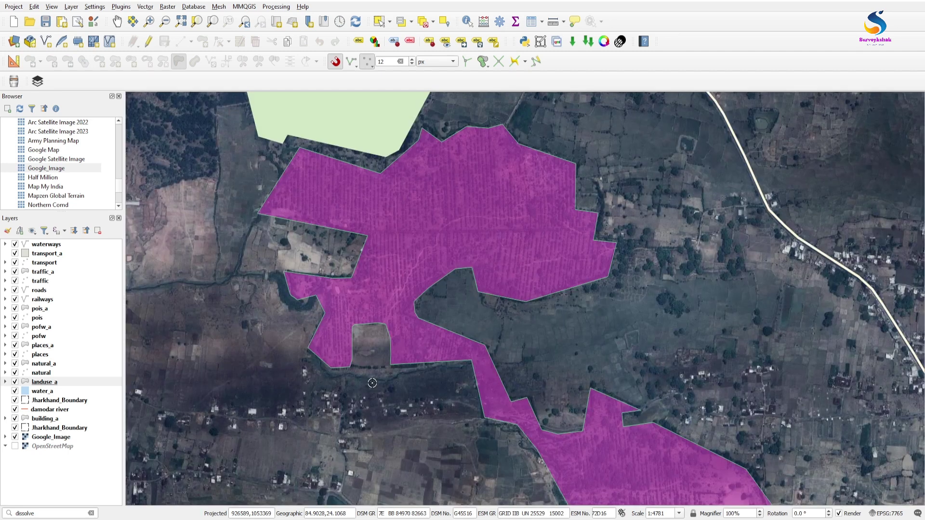